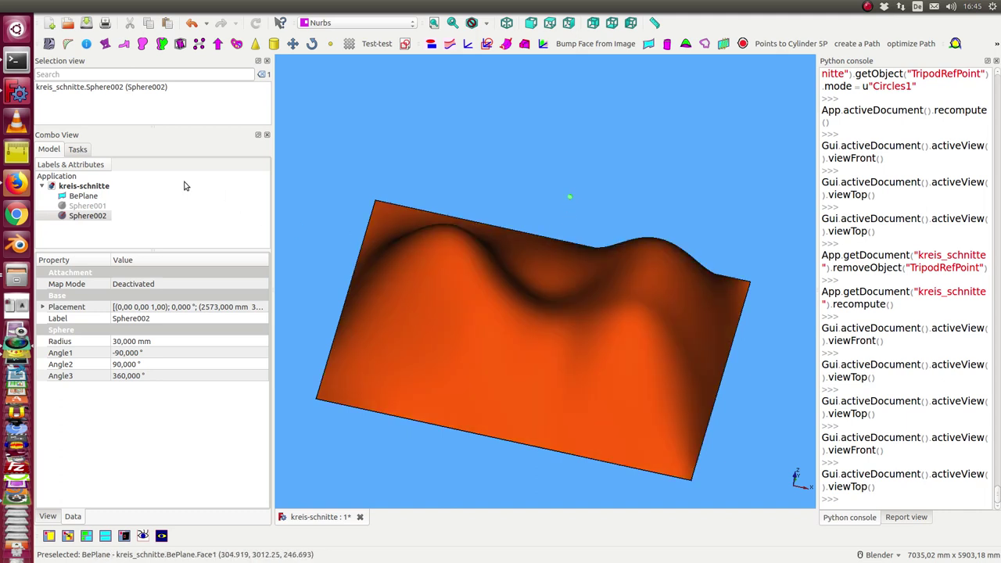
- Select the BePlane surface together with Sphere002 in the Model tree
mouse_move(381, 102)
middle_down()
mouse_move(375, 157)
mouse_move(305, 164)
middle_up()
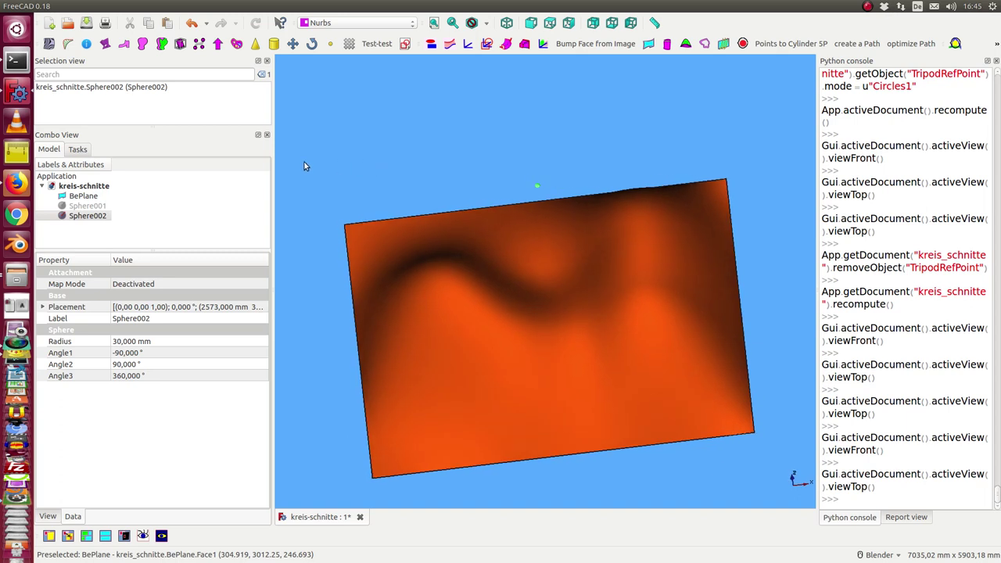
click(89, 196)
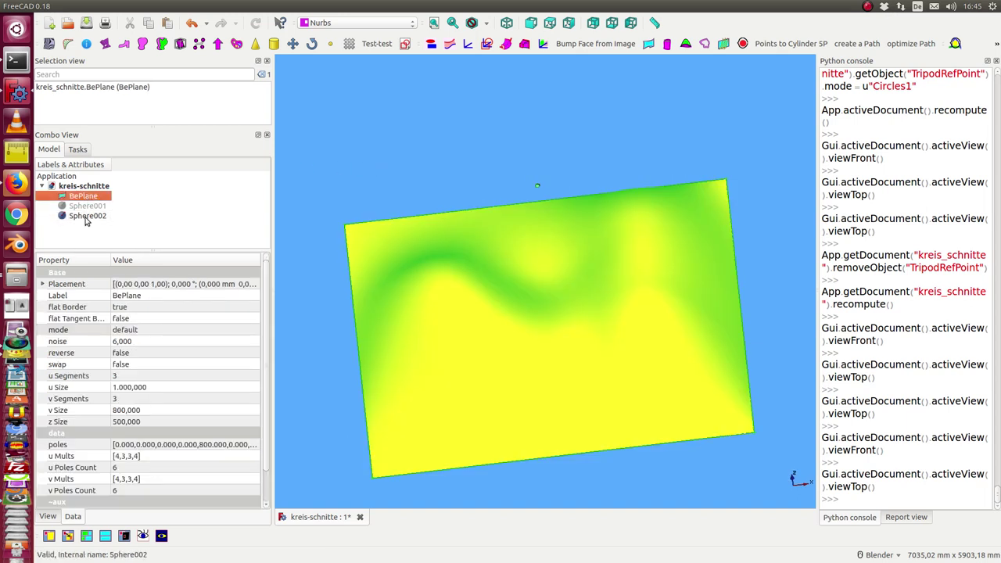
ctrl+click(87, 217)
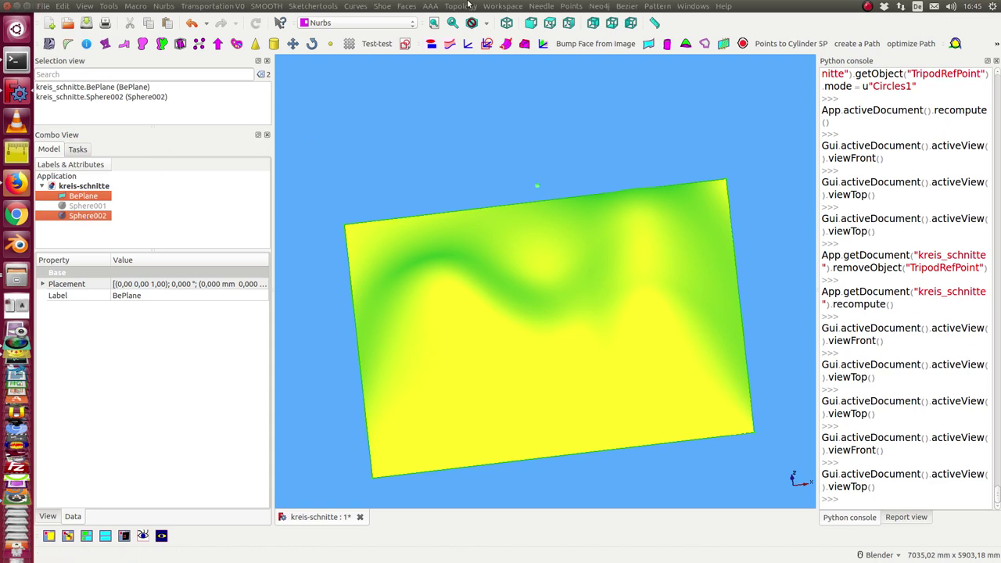
mouse_move(406, 6)
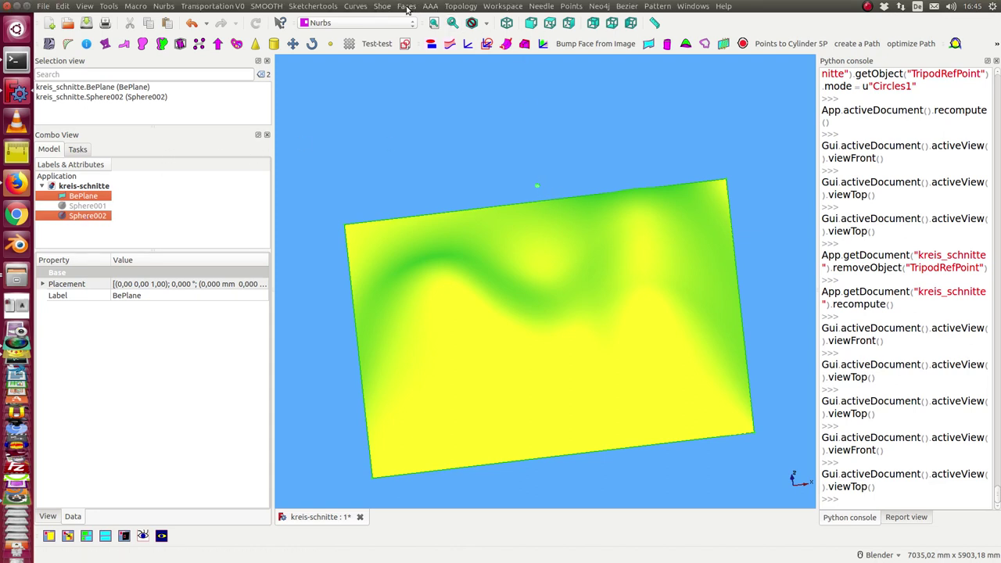
- Create a tripod on the BePlane surface with Faces > create Tripod, then select the new TripodRefPoint
click(407, 6)
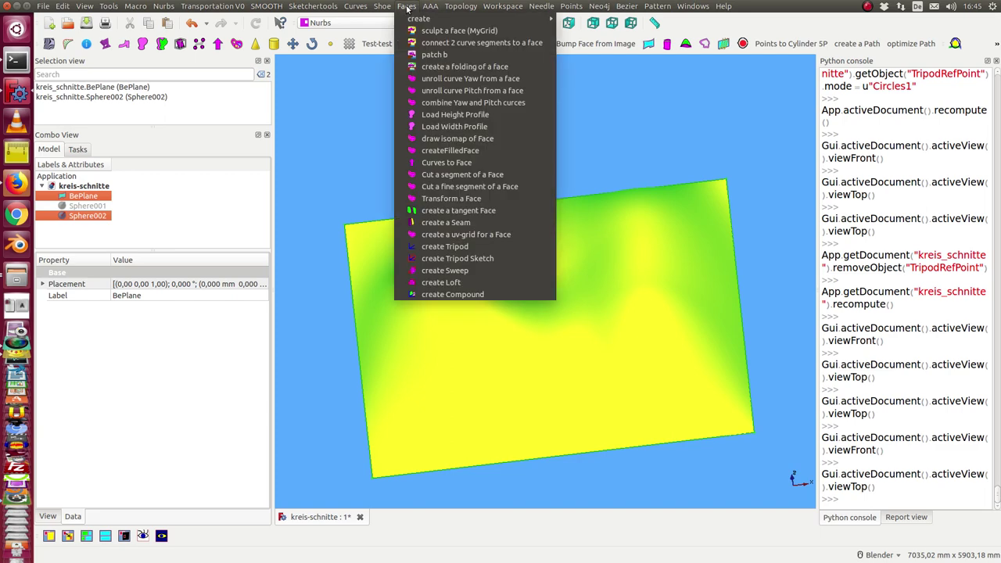
click(475, 247)
middle_drag(478, 180, 479, 144)
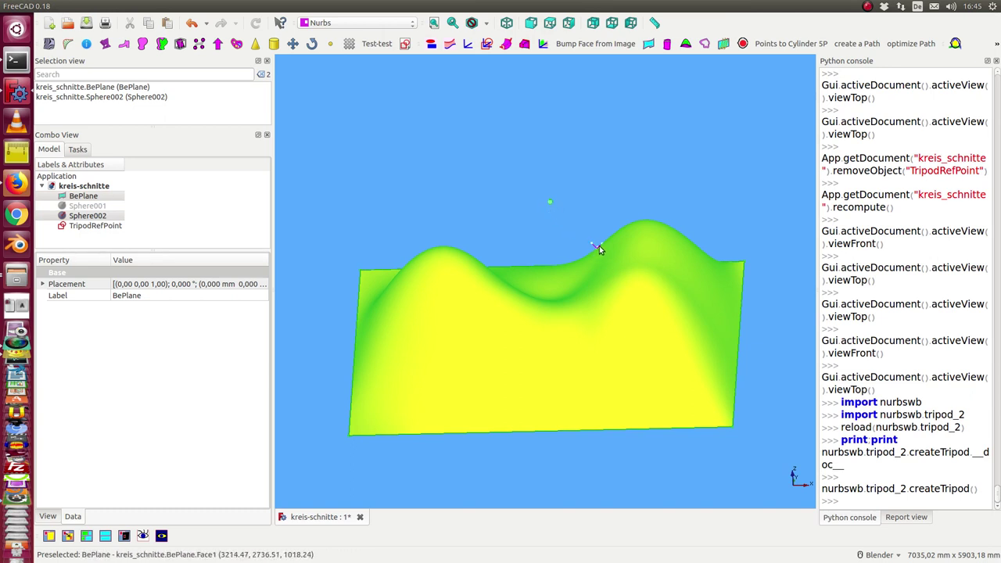
mouse_move(599, 246)
middle_down()
mouse_move(626, 219)
mouse_move(592, 217)
middle_up()
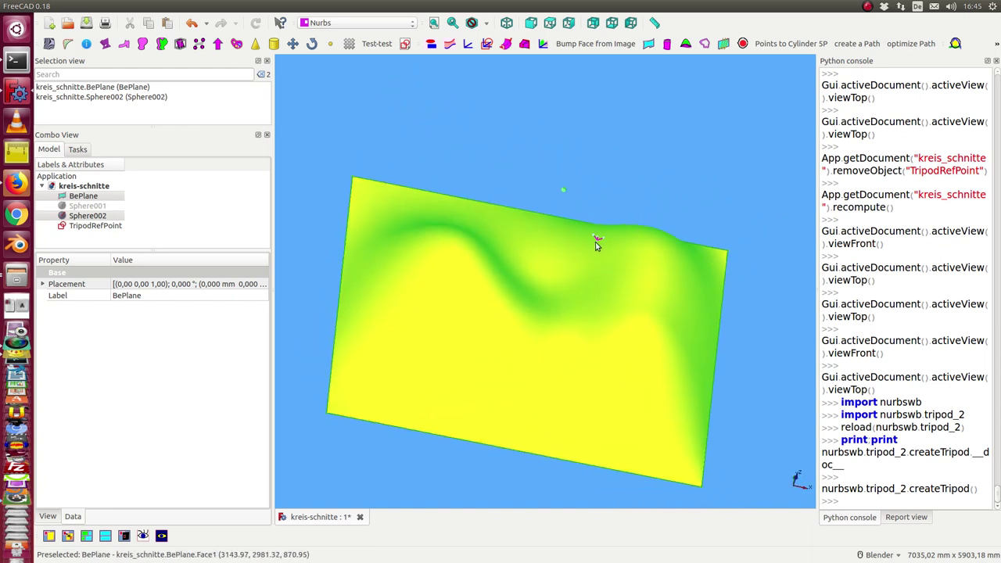
middle_drag(461, 167, 438, 203)
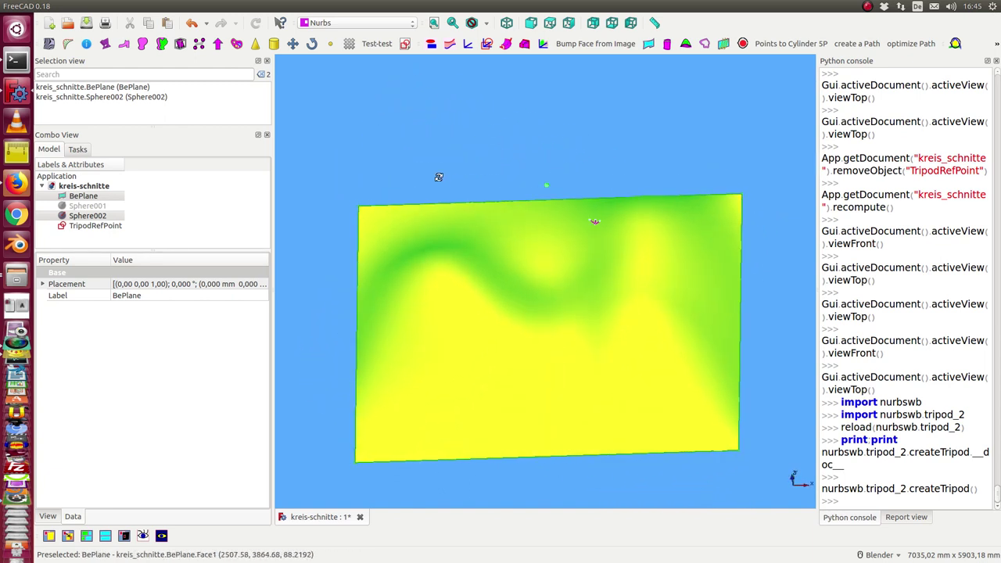
click(103, 227)
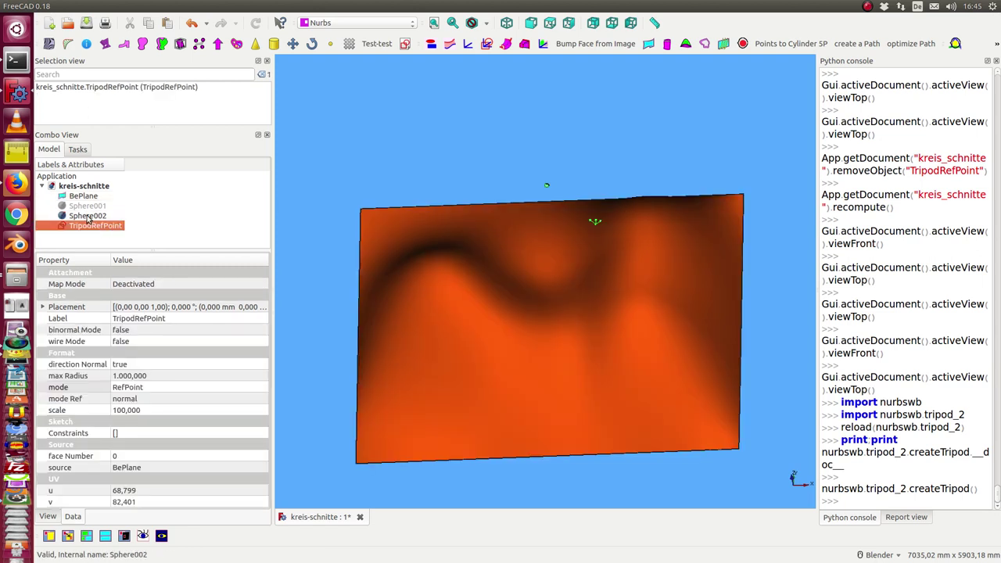
- Move Sphere002 about 546 mm along one axis to x 2573 mm and recompute the surface
double_click(100, 216)
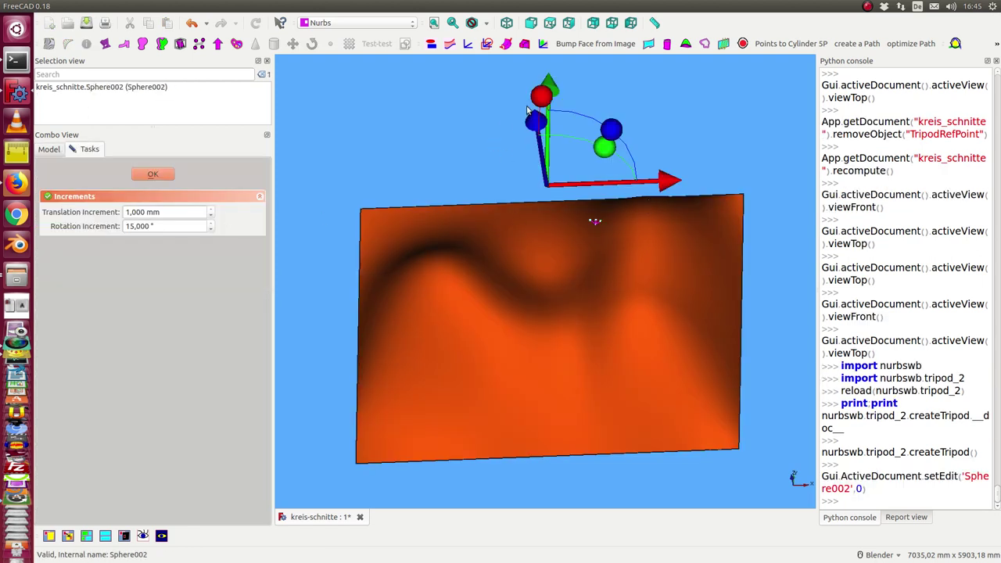
drag(550, 83, 550, 118)
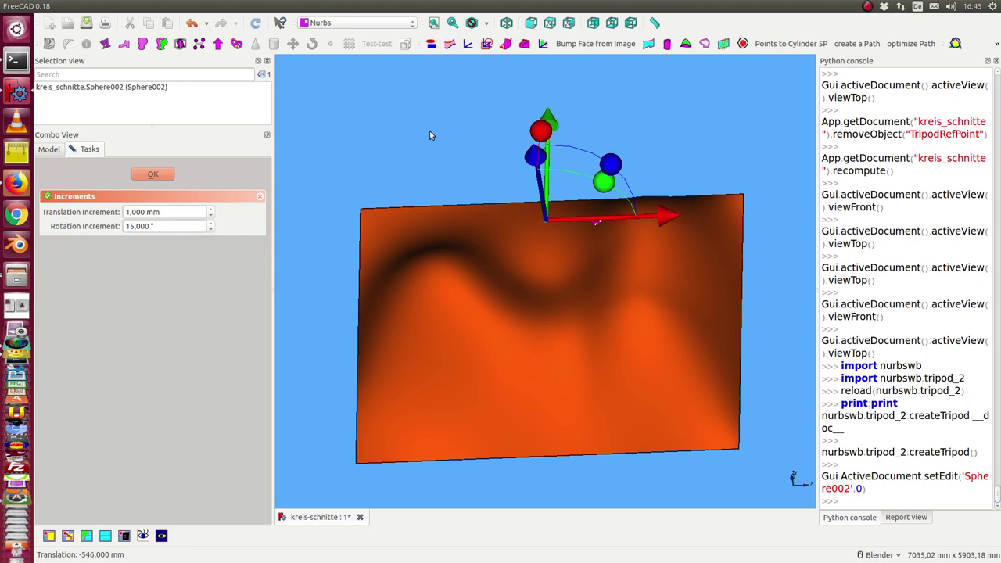
click(255, 23)
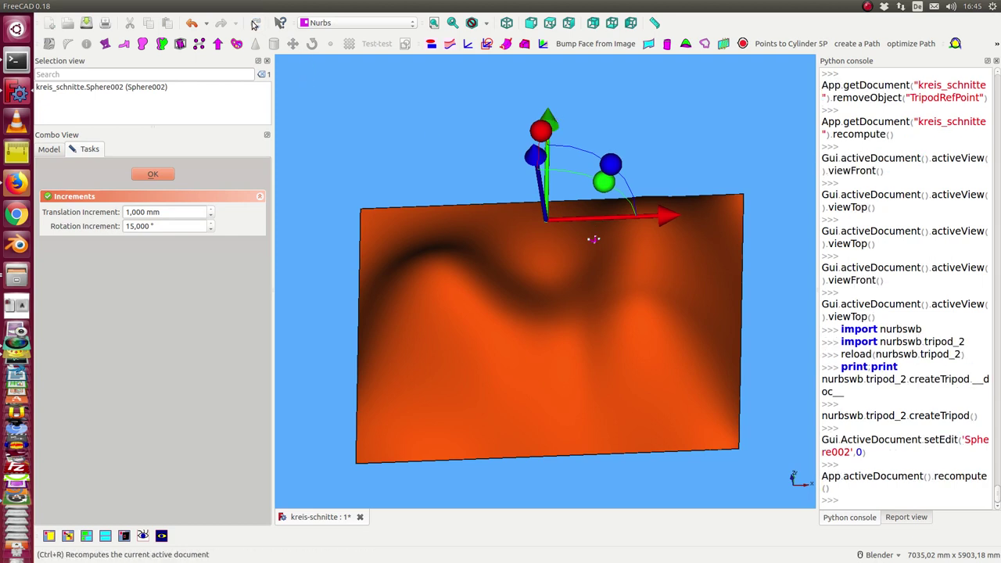
click(141, 180)
key(1)
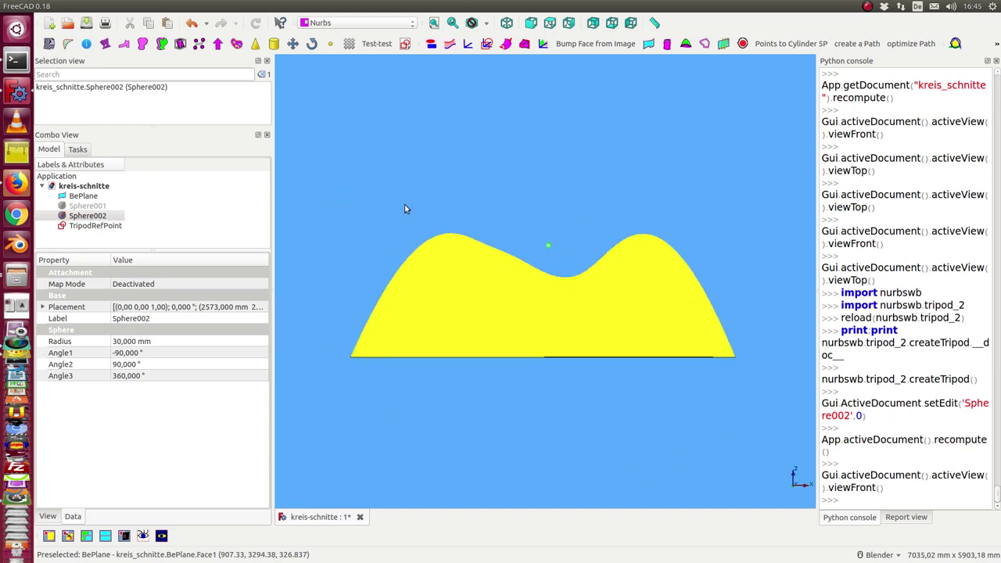
- Set TripodRefPoint's mode Ref to vertical, then view the surface zoomed out from the top
middle_drag(405, 208, 529, 229)
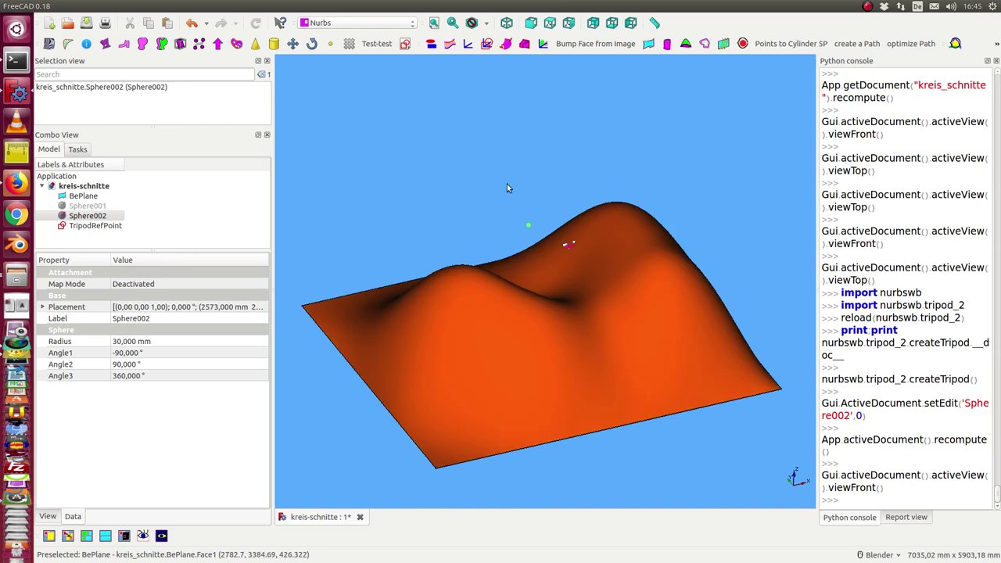
click(98, 226)
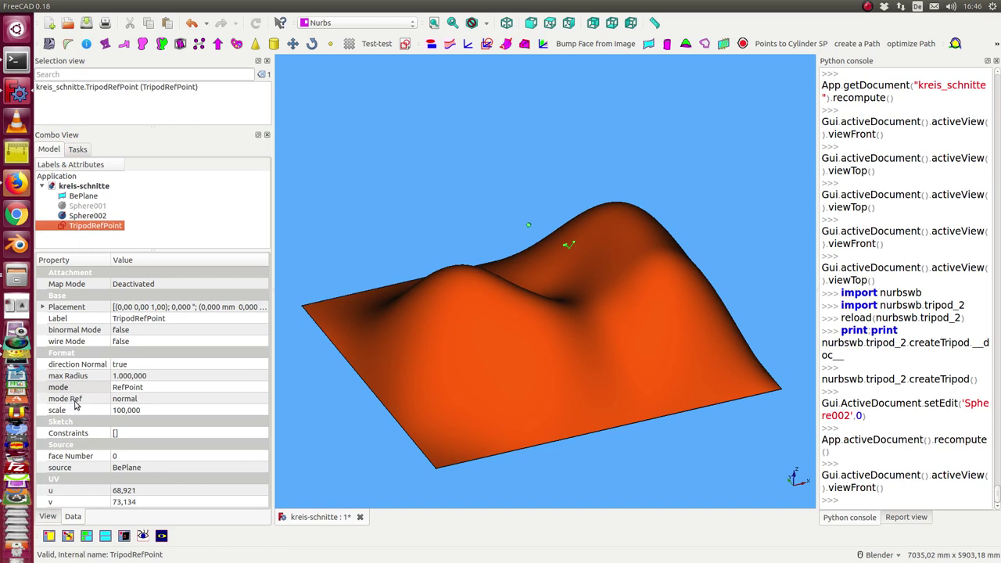
click(262, 401)
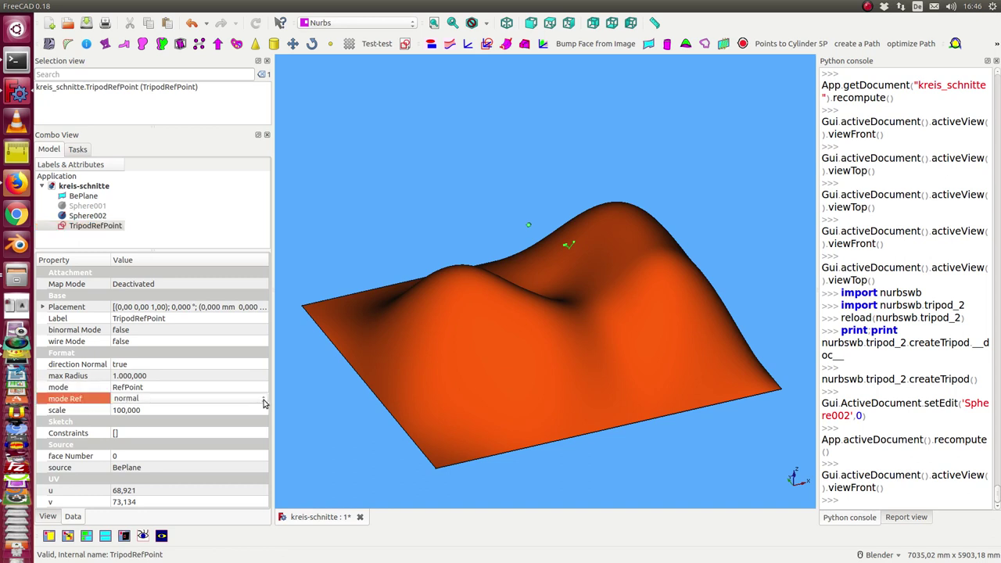
click(263, 400)
click(185, 412)
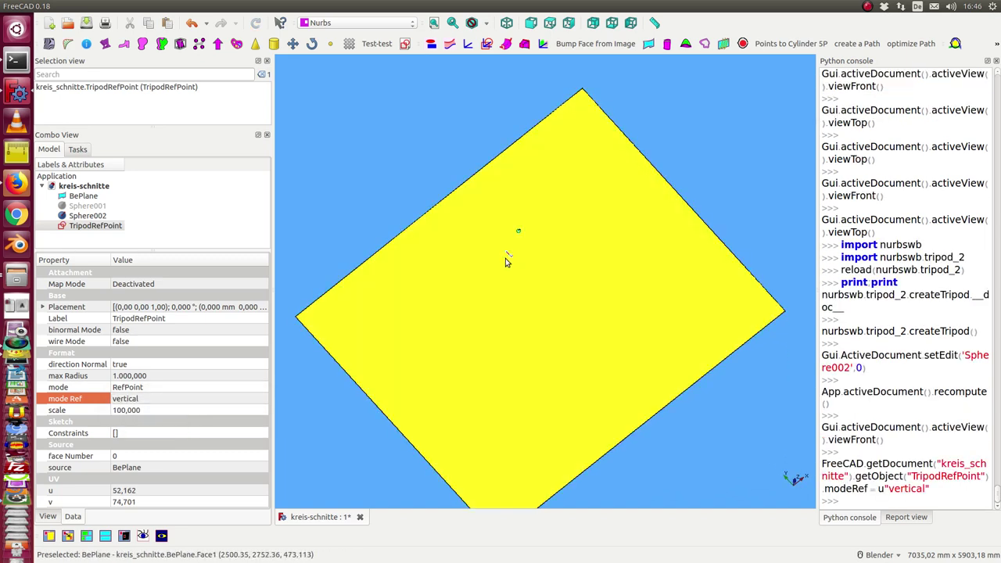
key(2)
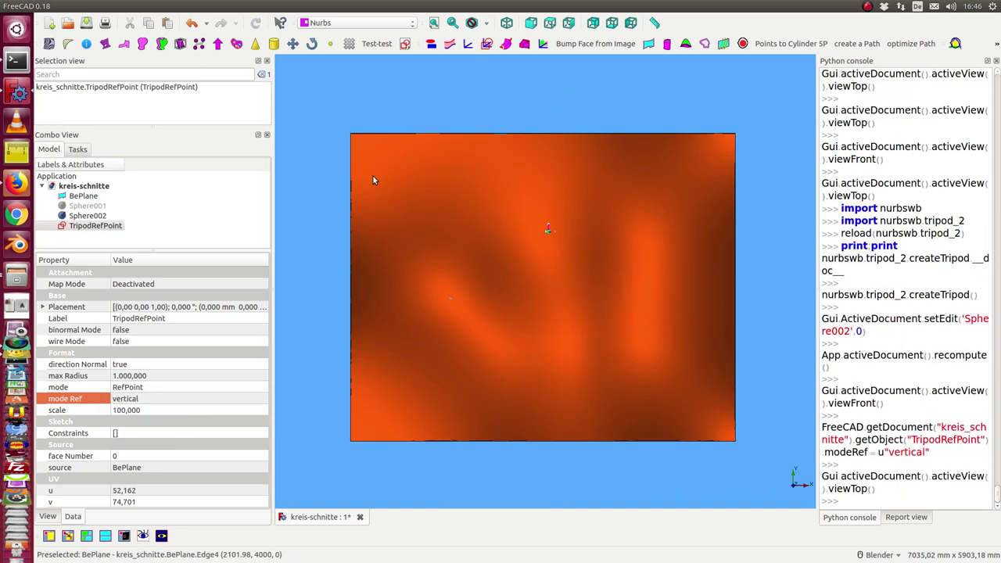
scroll(391, 358, down, 3)
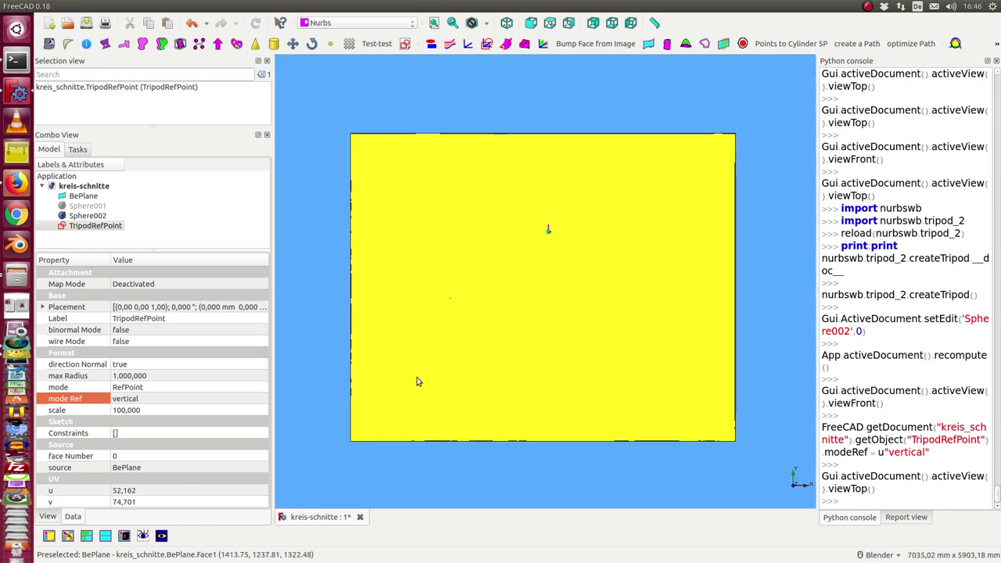
scroll(415, 380, down, 2)
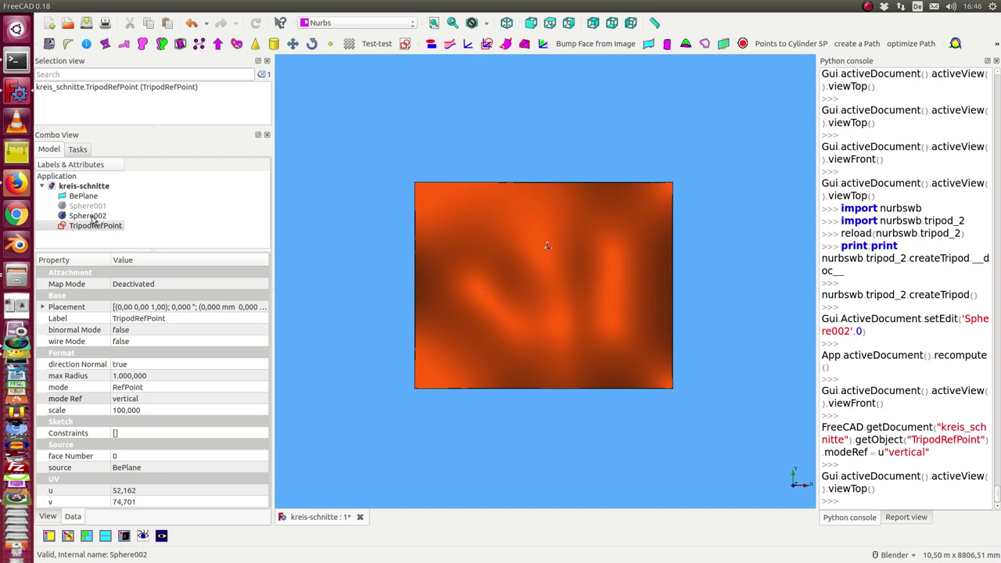
- Switch the TripodRefPoint mode to RefPointSketch
click(252, 389)
click(251, 389)
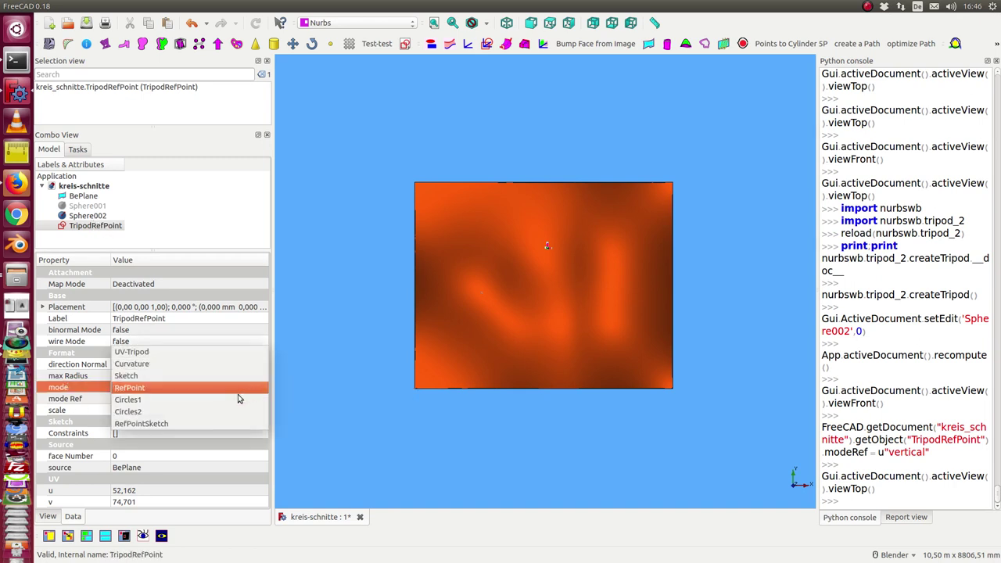
click(187, 425)
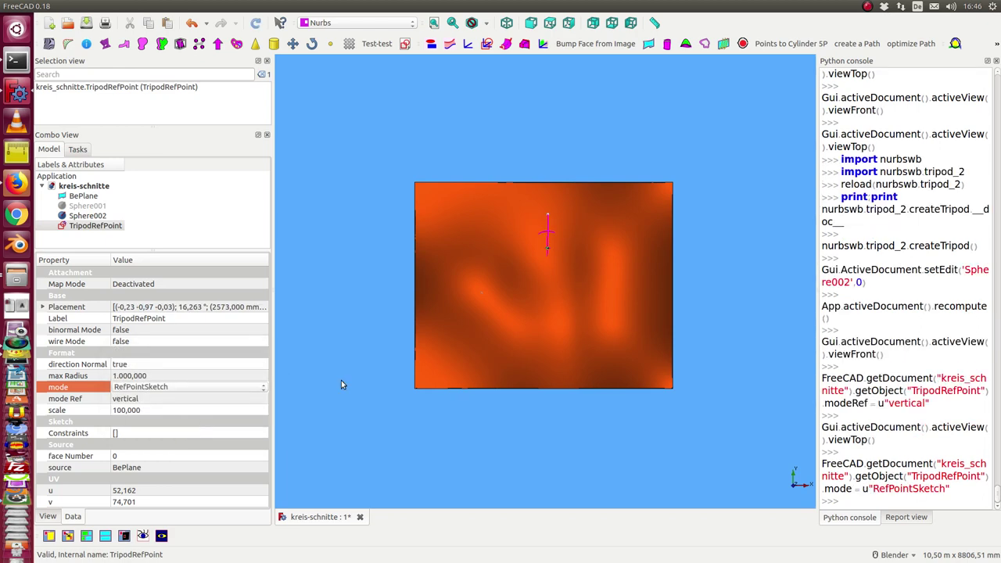
- Edit the tripod sketch, moving its top endpoint and enlarging the small arc into a large arc
double_click(94, 225)
drag(541, 232, 585, 195)
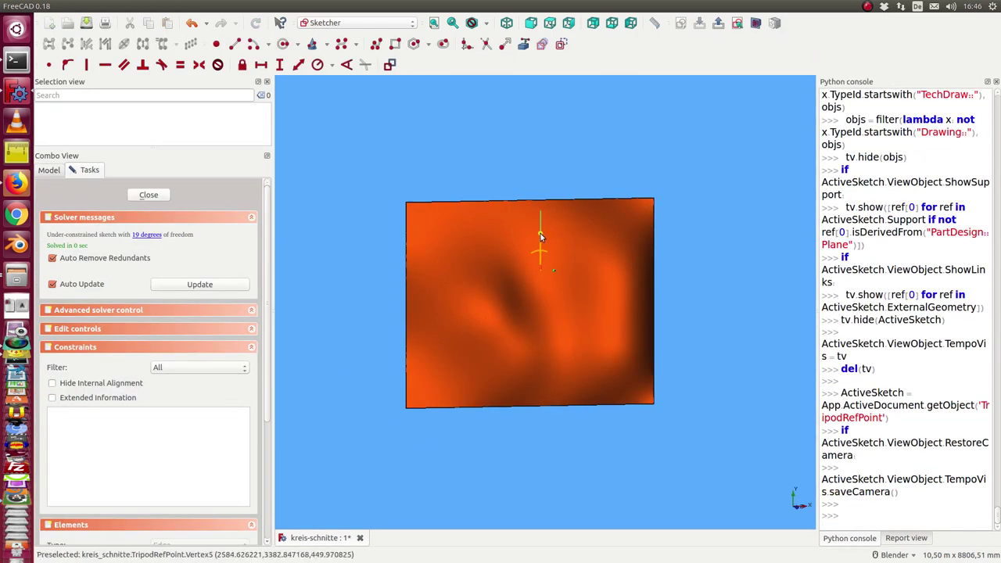
drag(540, 252, 496, 190)
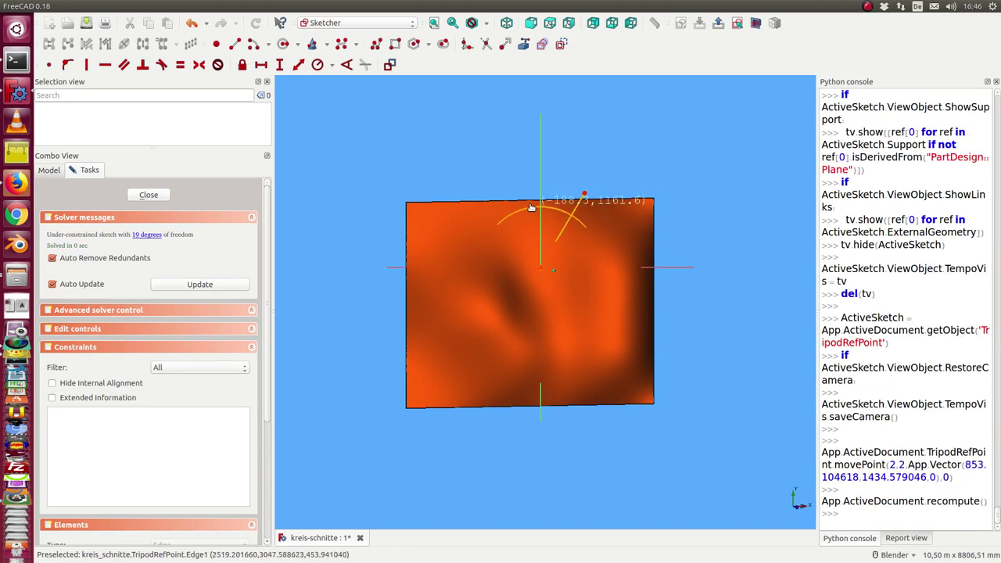
click(150, 194)
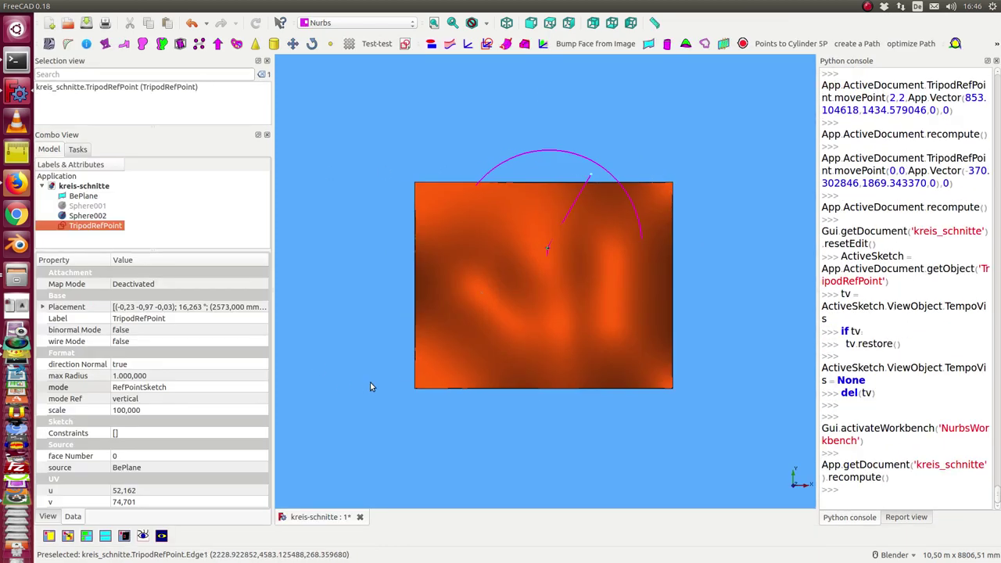
- Change TripodRefPoint's mode from RefPointSketch through Circles1 to Circles2
mouse_move(371, 384)
middle_down()
mouse_move(558, 256)
mouse_move(397, 363)
middle_up()
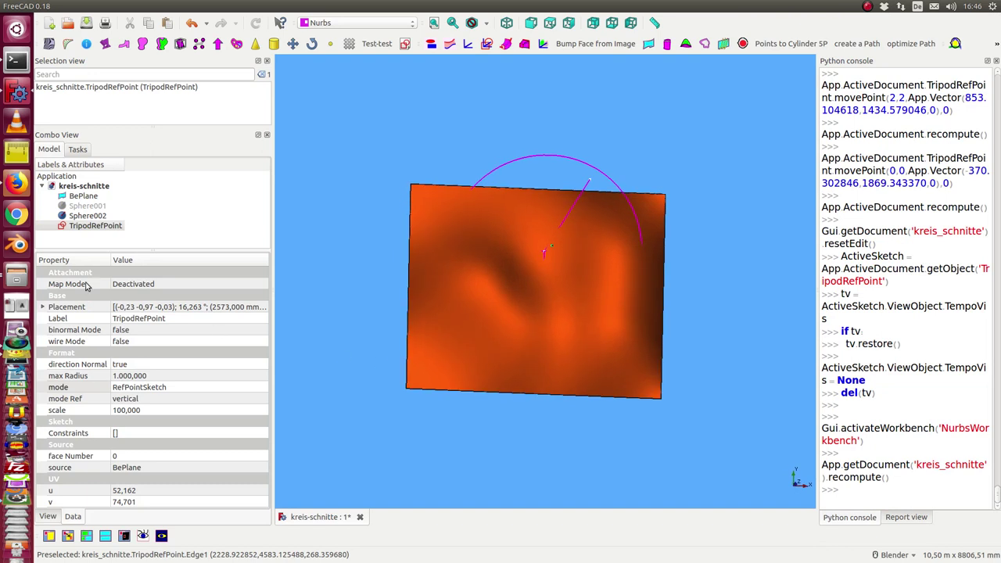
click(99, 226)
click(168, 390)
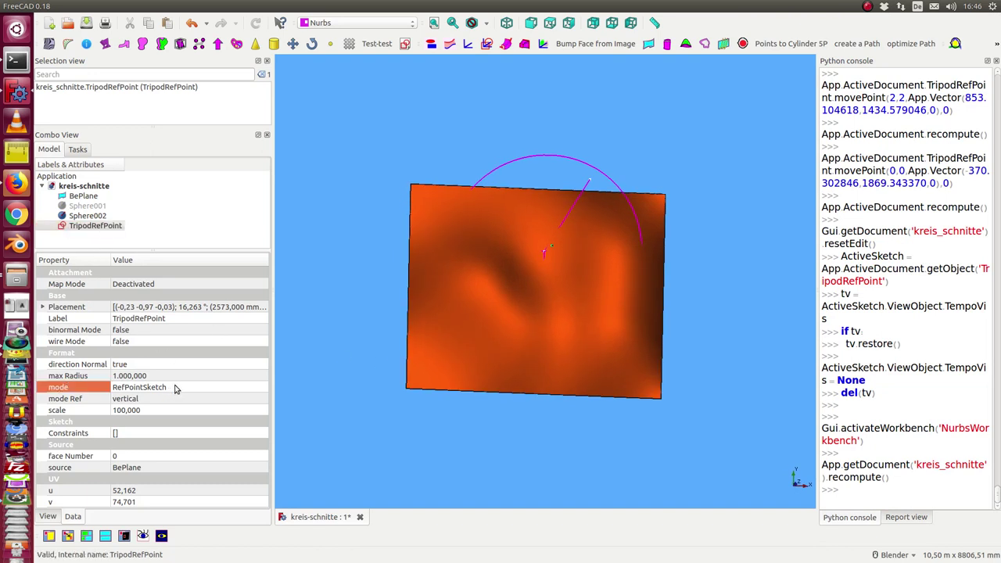
click(174, 387)
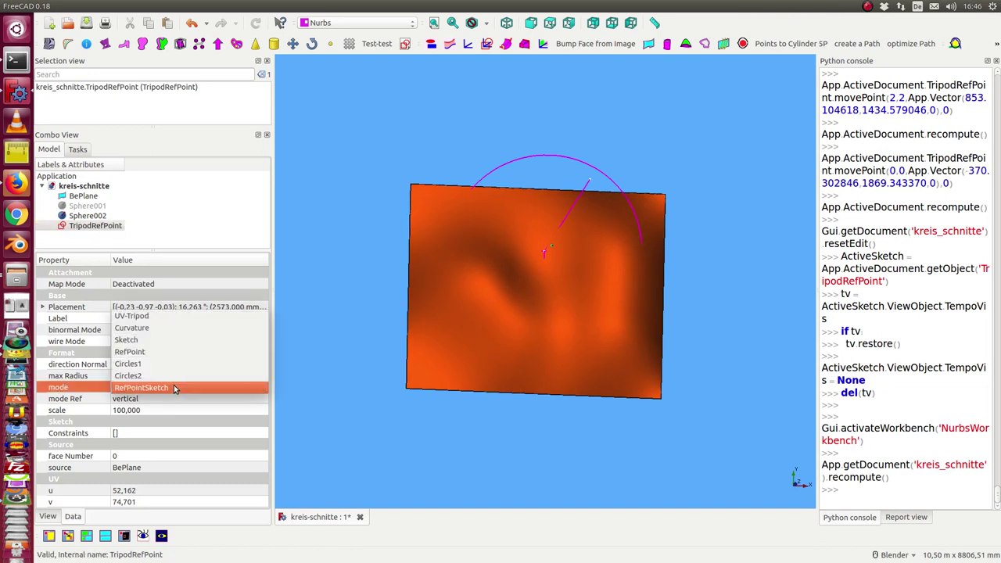
click(174, 387)
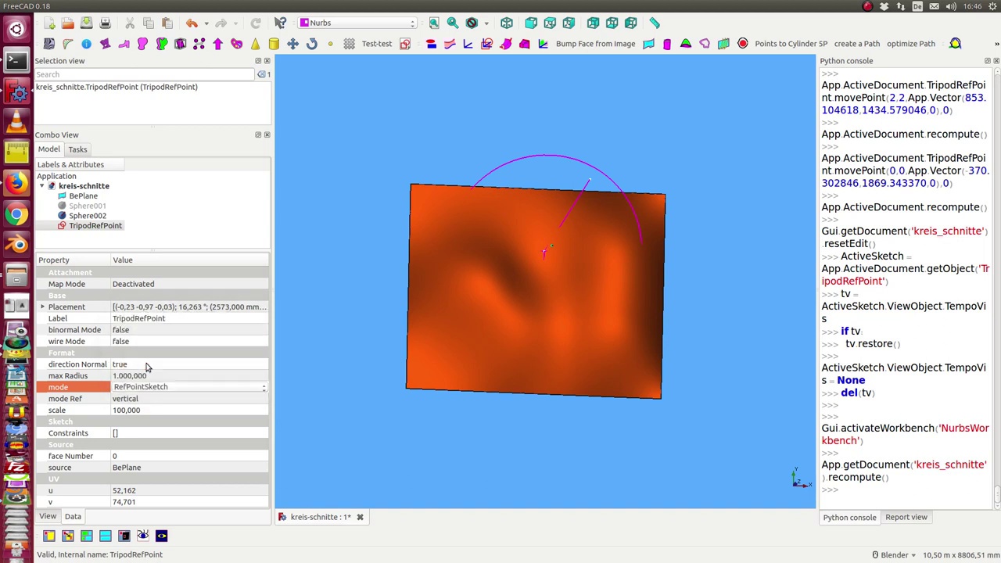
key(Down)
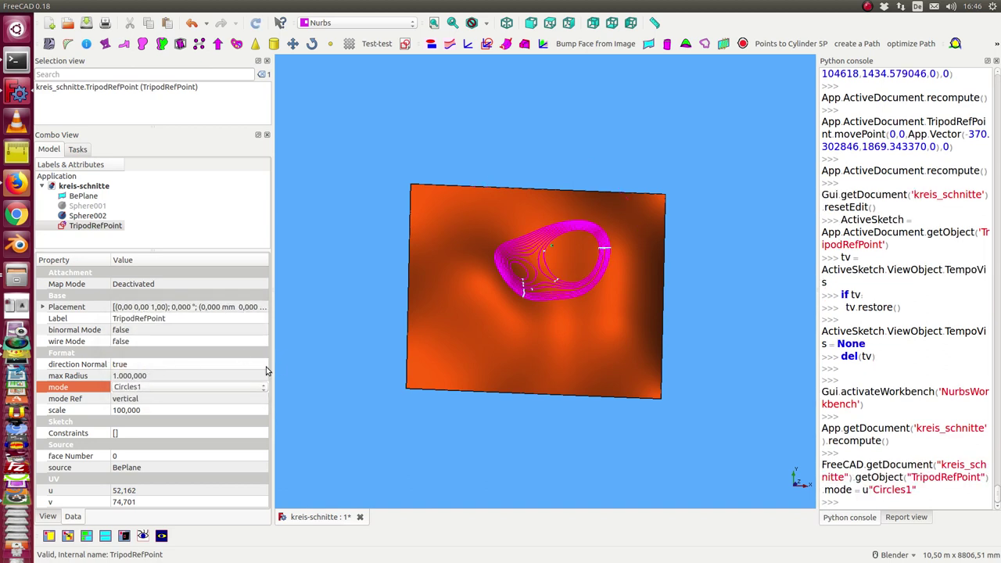
click(209, 389)
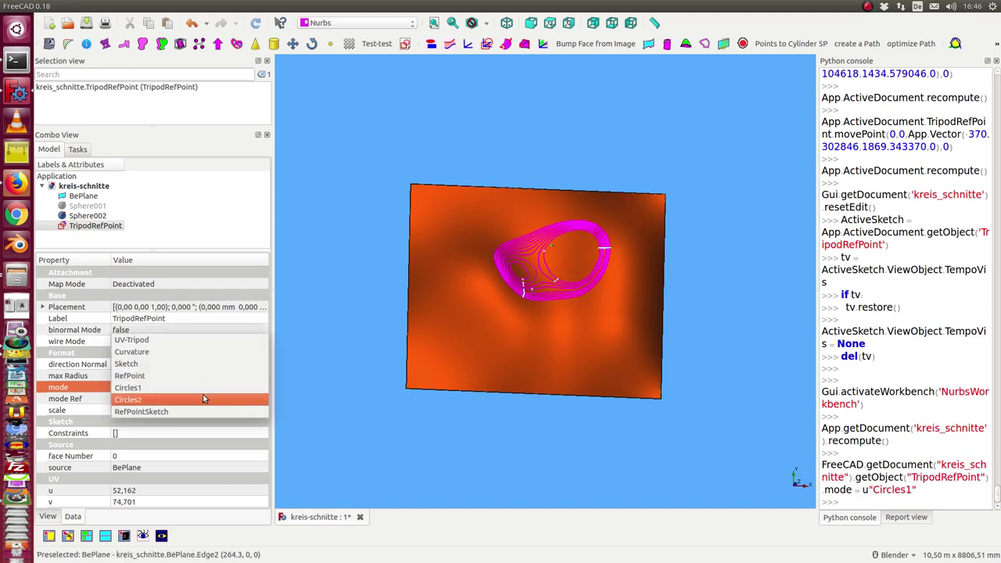
click(203, 397)
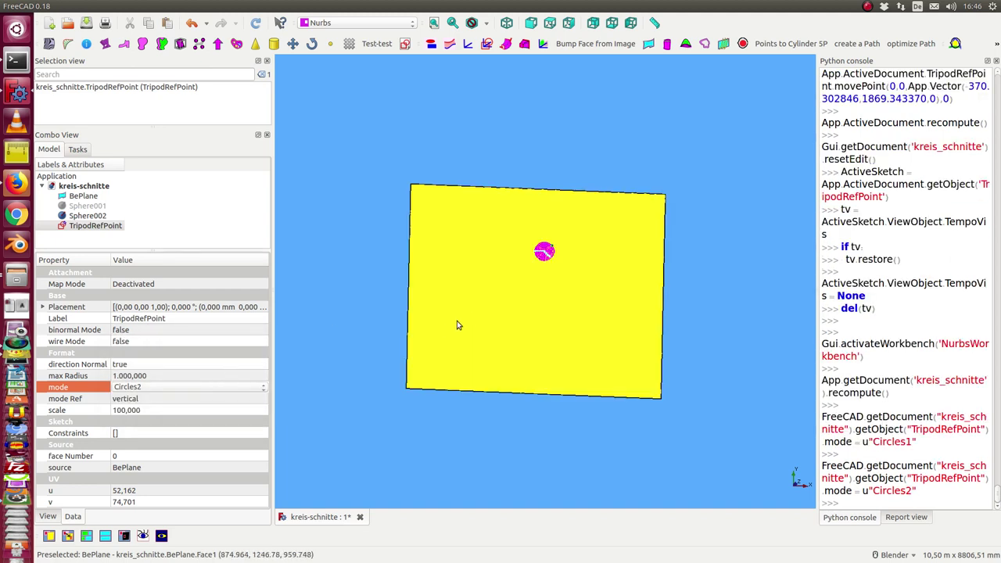
- View the surface from directly above, zoomed in and centred on the Circles2 contour rings
key(1)
key(2)
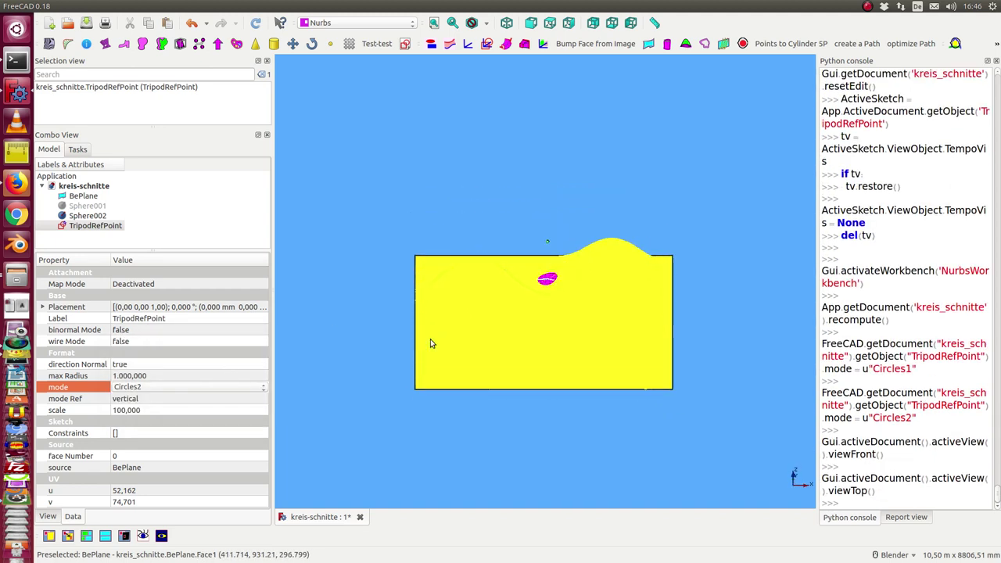
scroll(430, 343, up, 3)
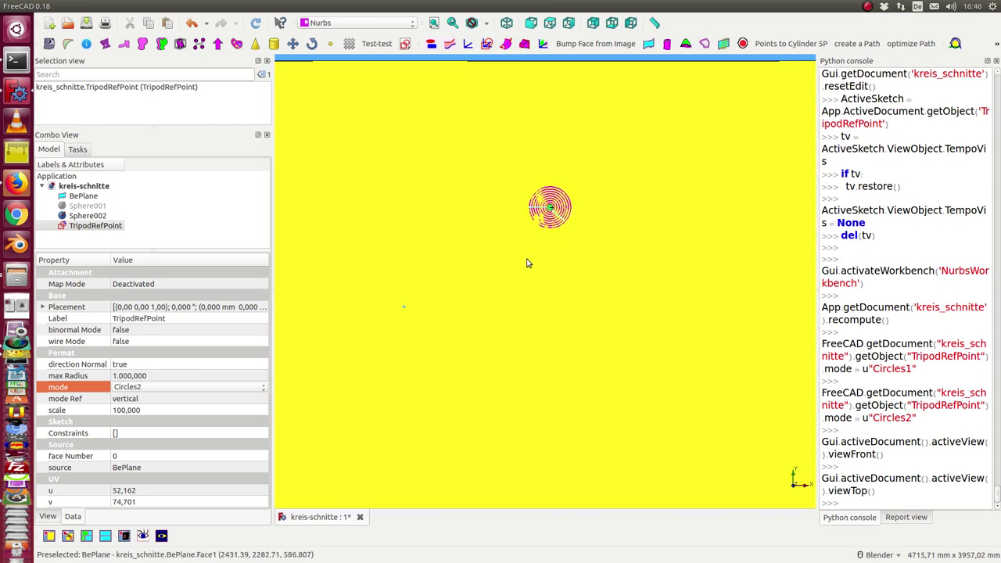
shift+middle_drag(528, 318, 532, 375)
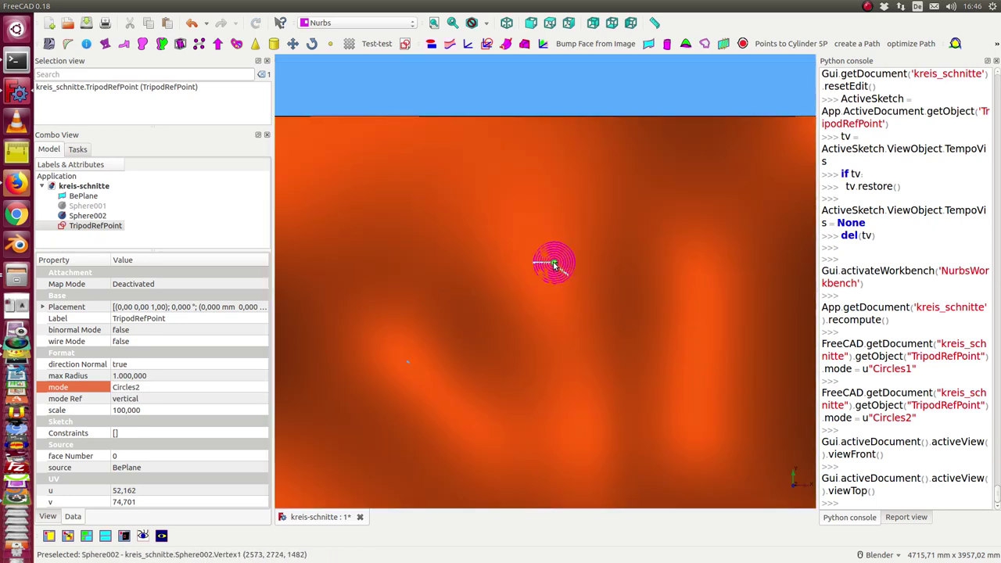
scroll(554, 266, up, 2)
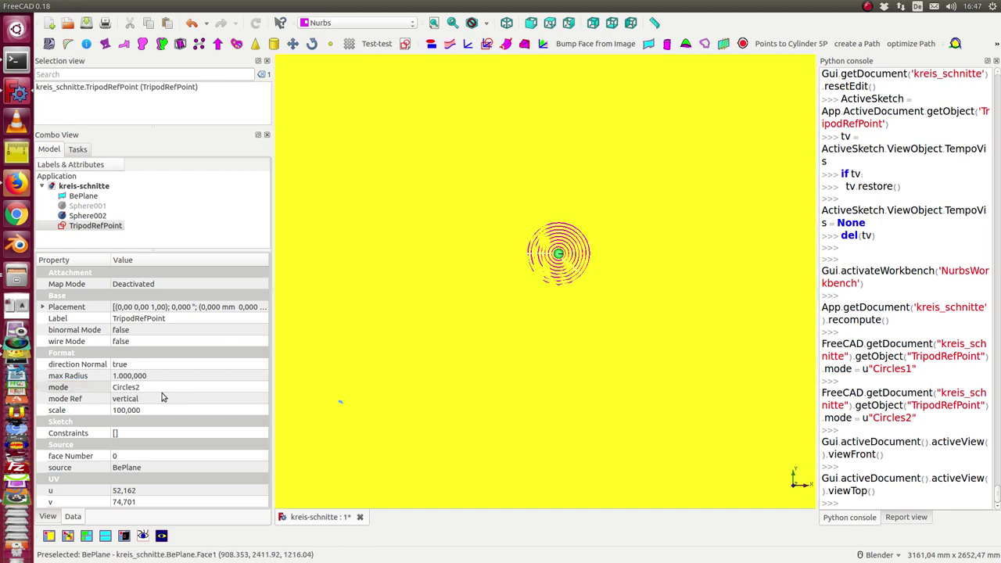
- Set TripodRefPoint's mode back to Circles1
click(184, 389)
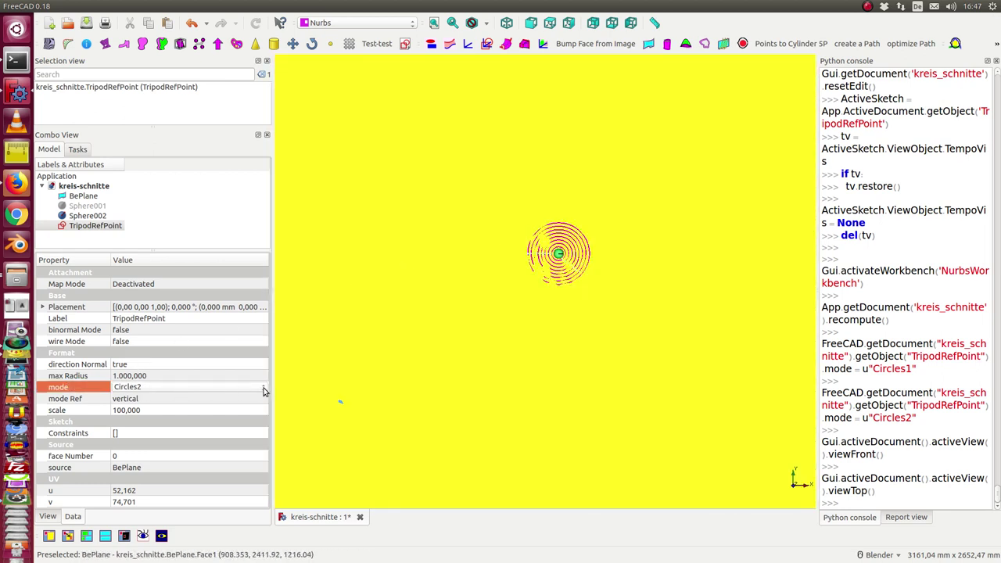
click(263, 391)
click(176, 381)
scroll(176, 382, up, 1)
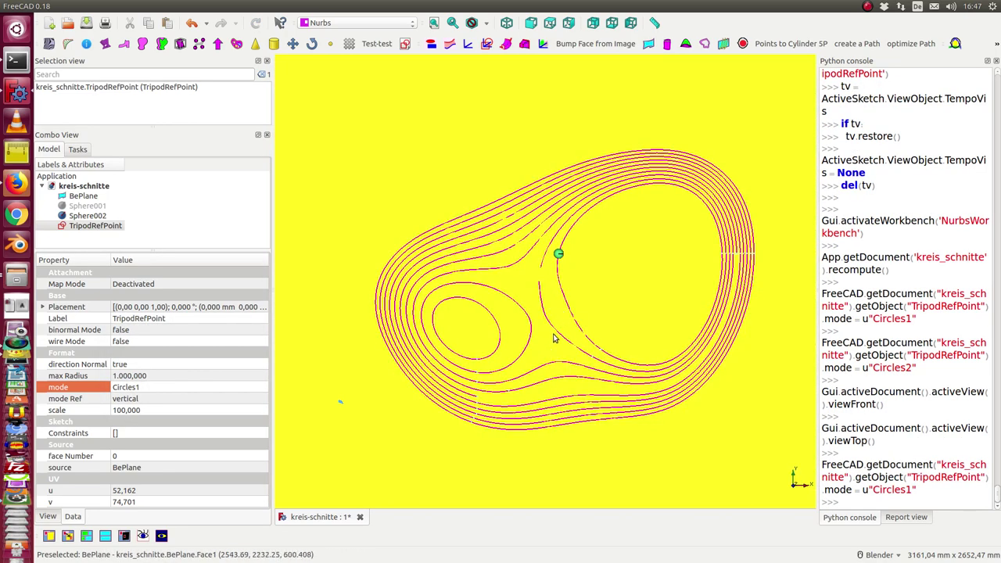
- Orbit over the contour loops and select contour edges Edge10 and Edge15
middle_drag(557, 339, 512, 261)
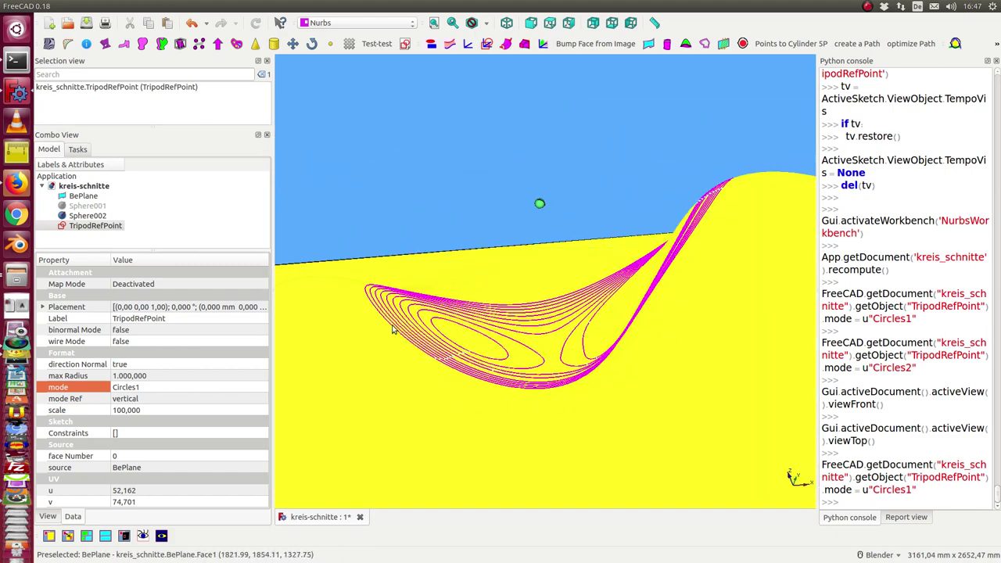
mouse_move(393, 330)
middle_down()
mouse_move(531, 227)
mouse_move(519, 228)
middle_up()
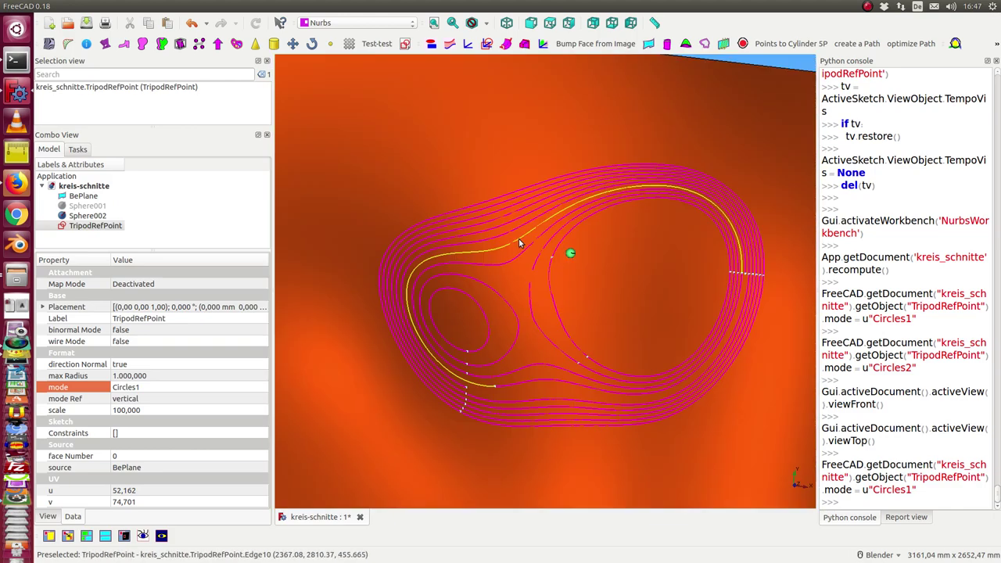
click(519, 242)
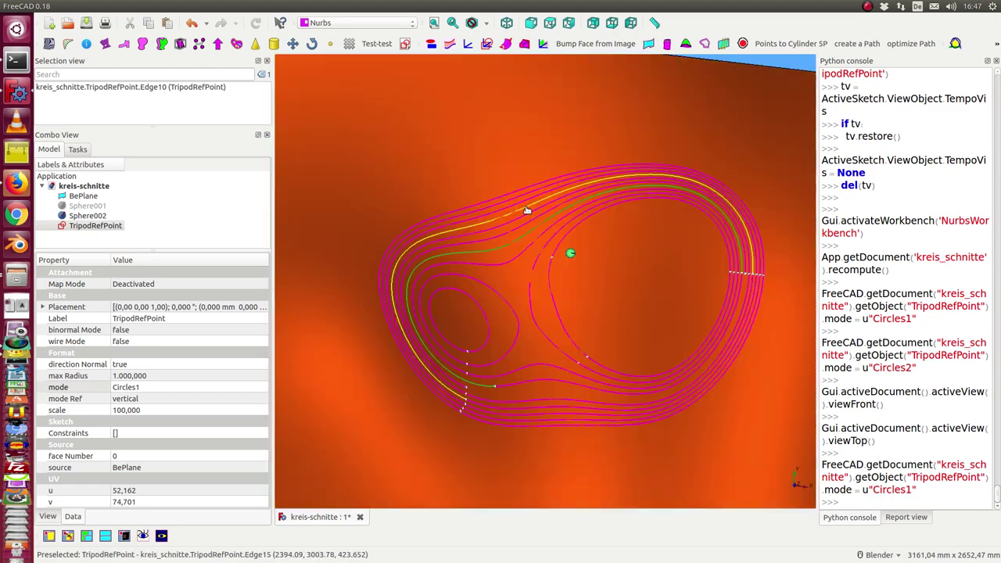
click(526, 210)
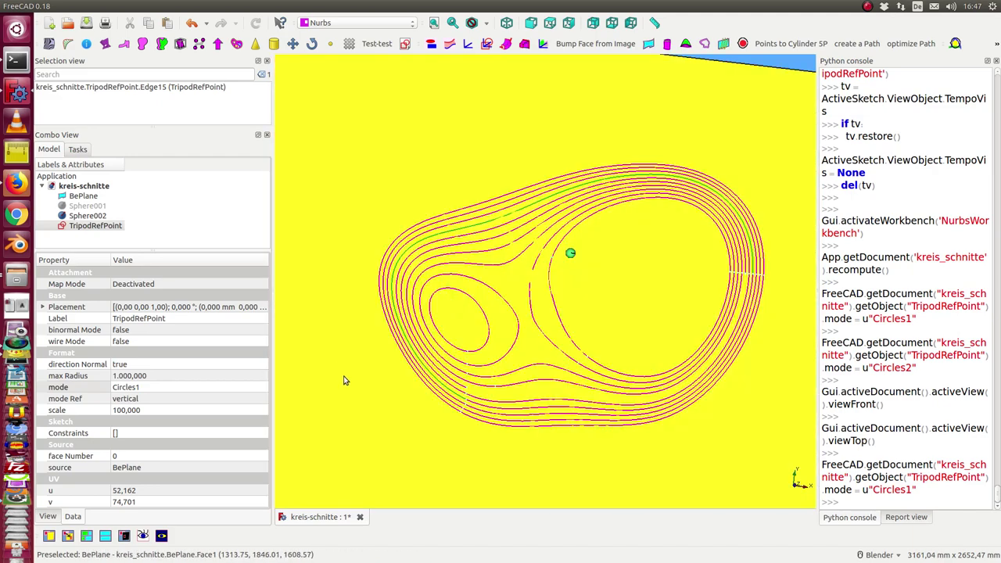
- Return to a zoomed-out top view and bring up TripodRefPoint's mode choices
scroll(344, 381, down, 2)
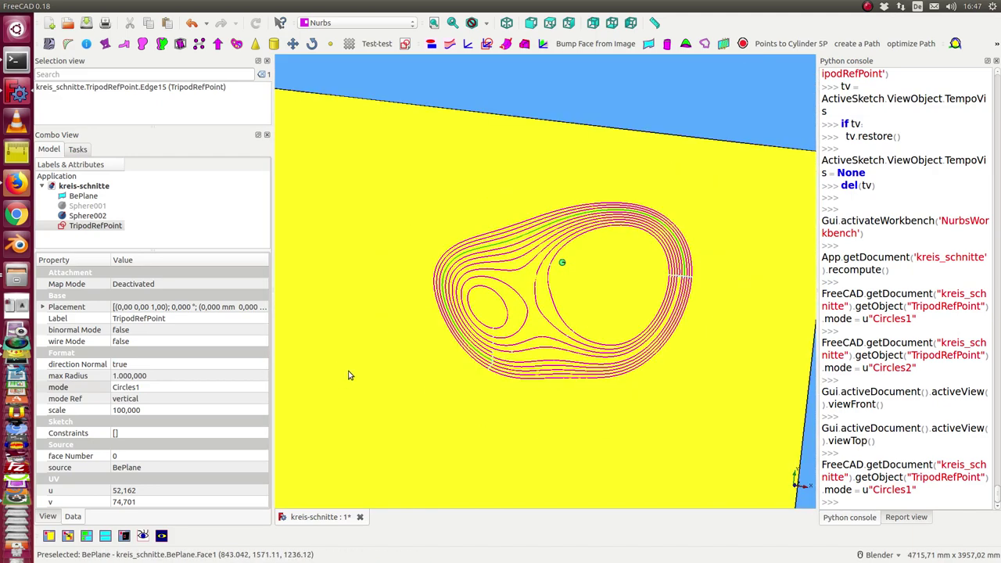
key(1)
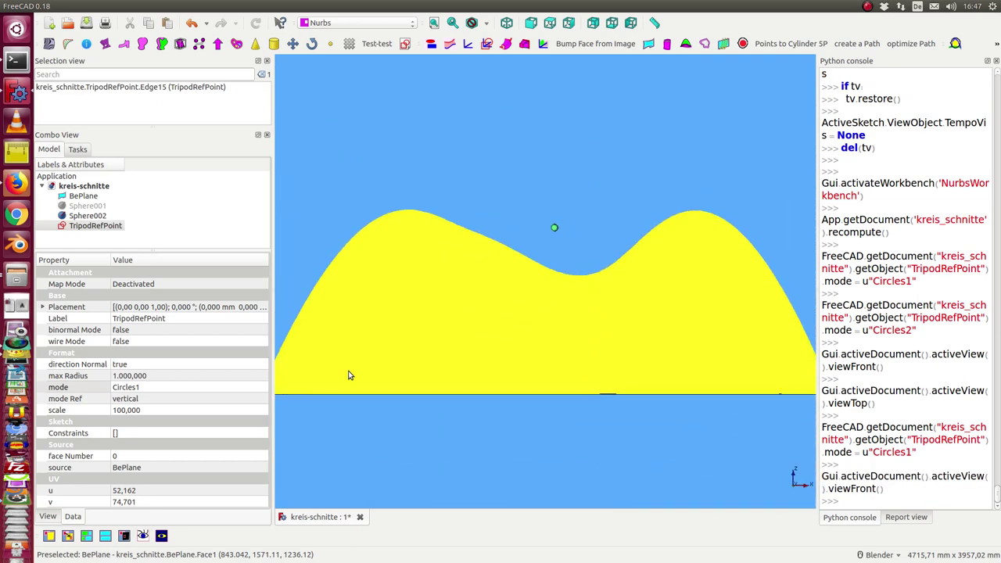
key(2)
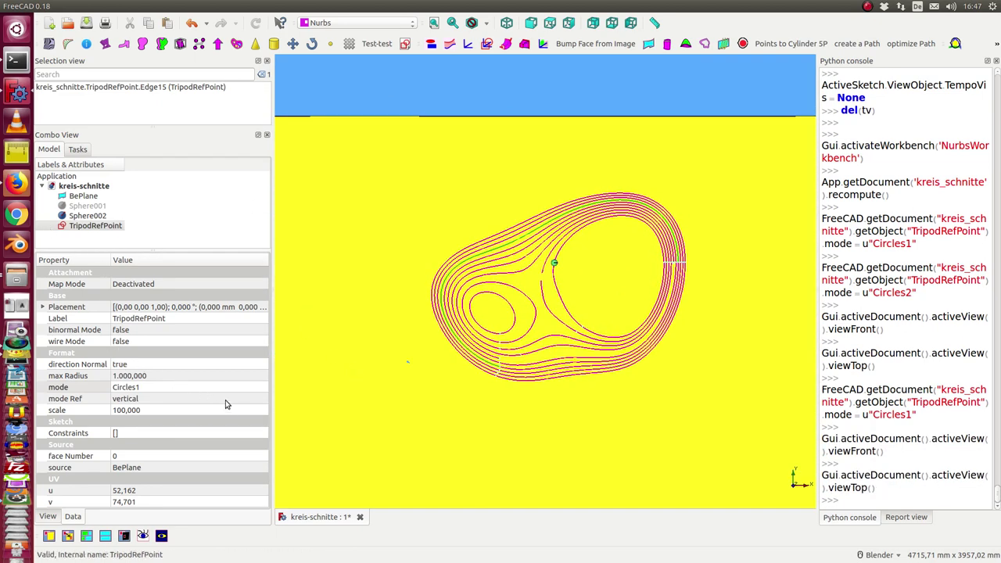
click(252, 390)
click(252, 390)
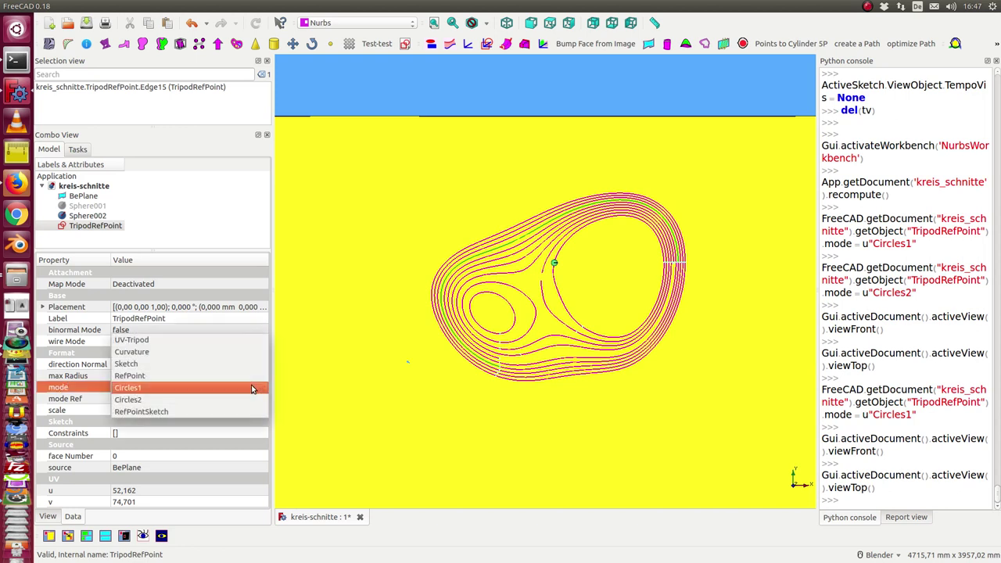
- Set TripodRefPoint's mode to RefPoint and orbit to view the wavy surface
click(184, 376)
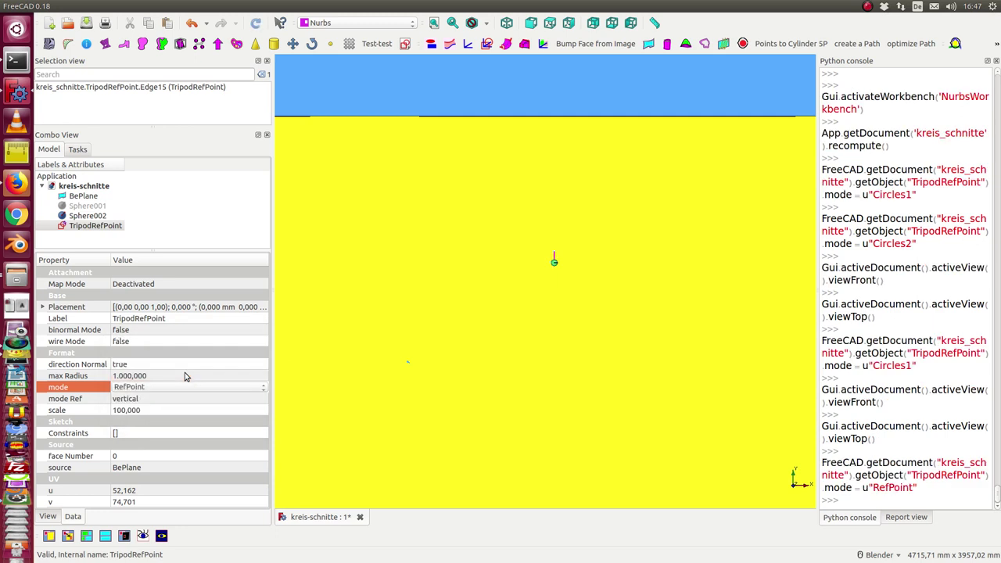
mouse_move(520, 323)
middle_down()
mouse_move(491, 339)
mouse_move(518, 386)
mouse_move(516, 329)
middle_up()
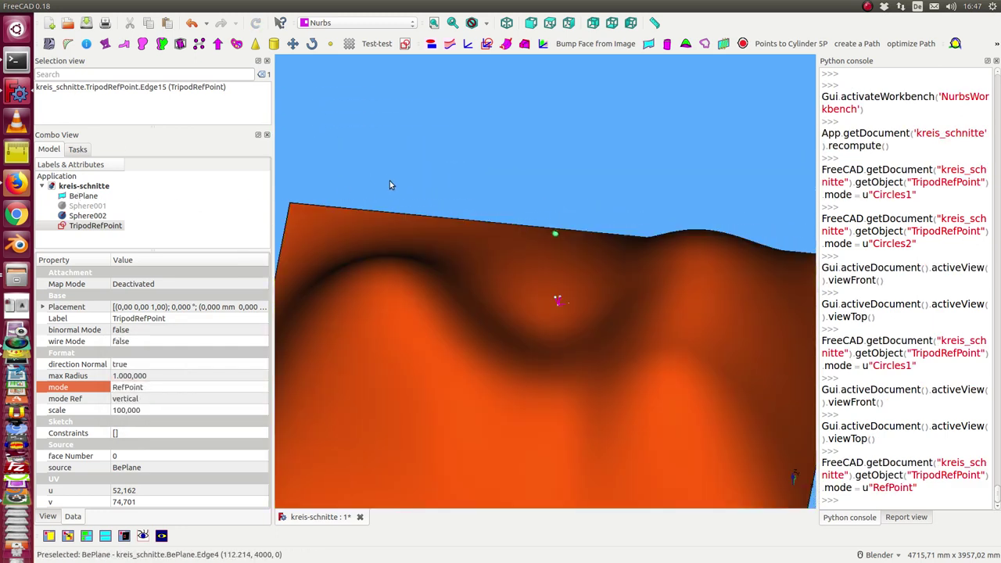
middle_drag(437, 148, 285, 164)
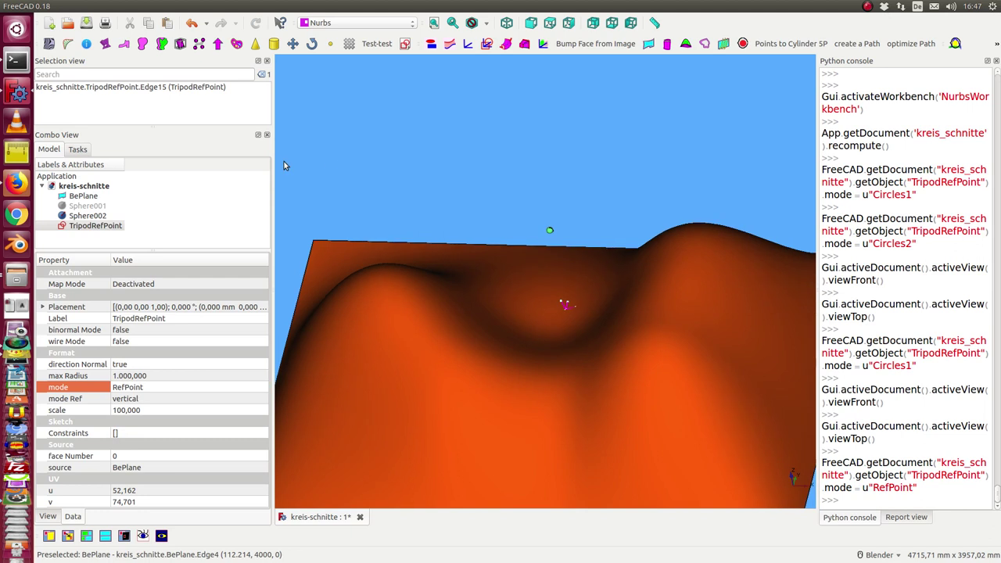
- Create tripod TripodRefPoint001 on the BePlane surface at Sphere002's location
click(87, 217)
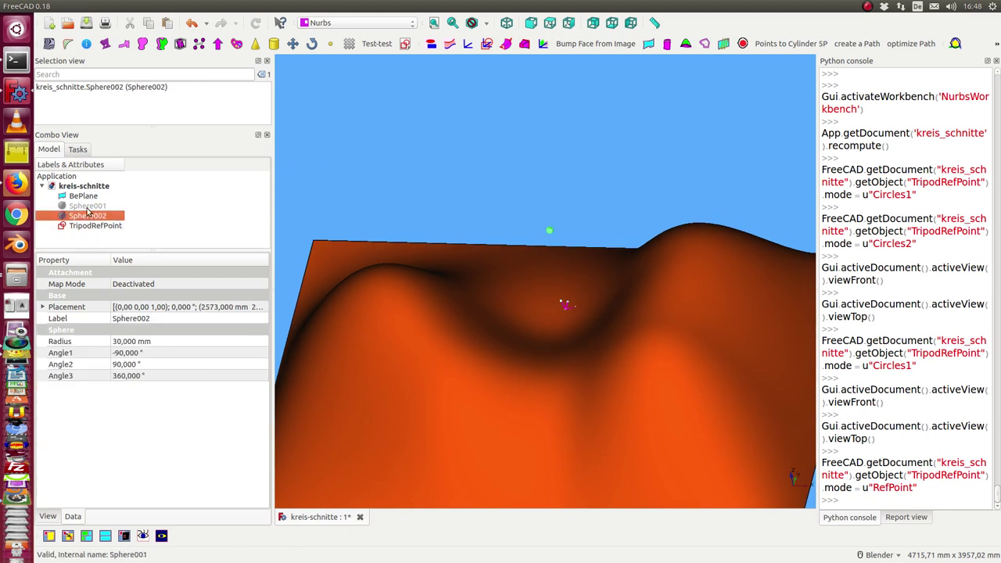
click(83, 195)
ctrl+click(88, 216)
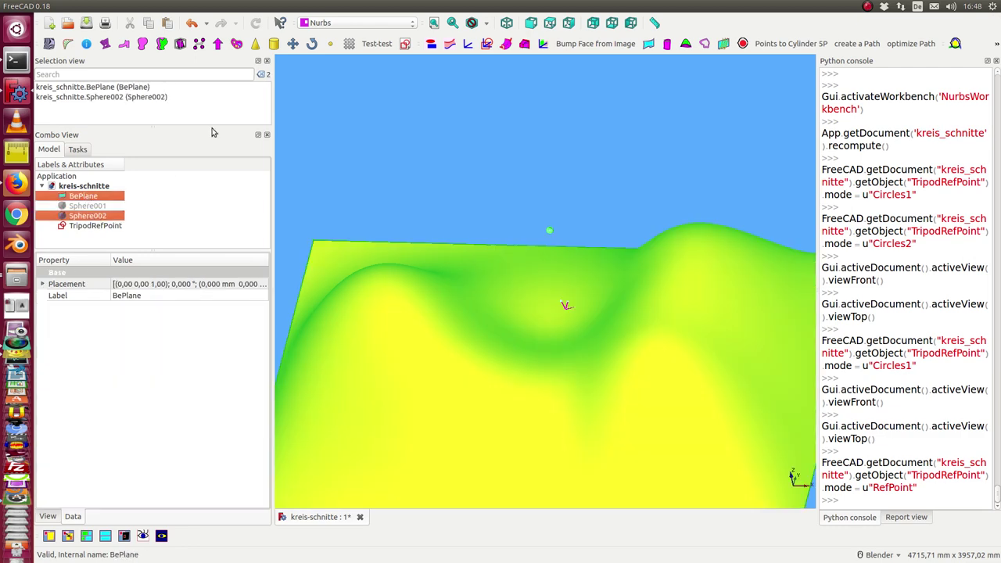
click(408, 6)
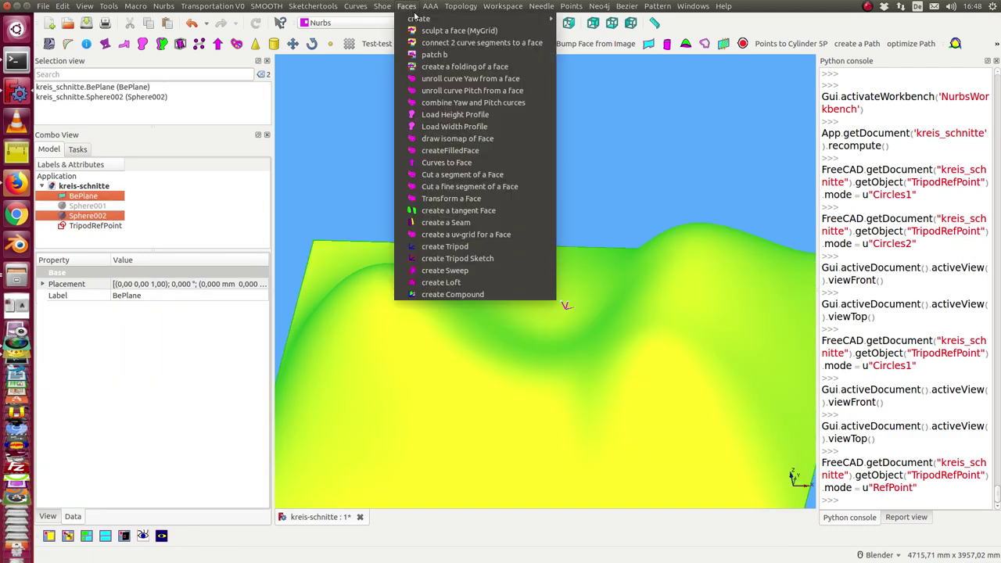
click(455, 249)
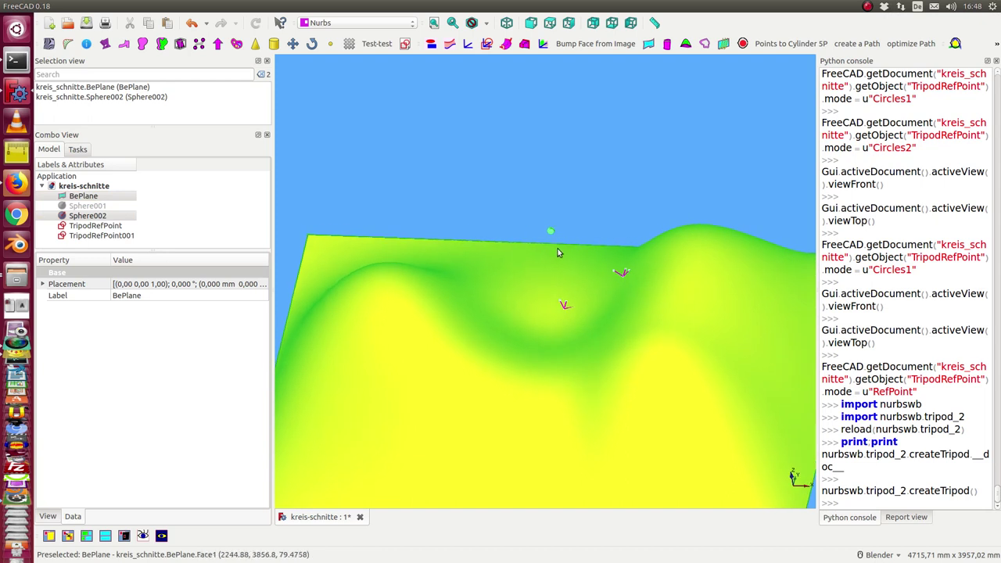
- Orbit the model to inspect the surface hills and both tripod markers from several angles
middle_drag(604, 297, 571, 248)
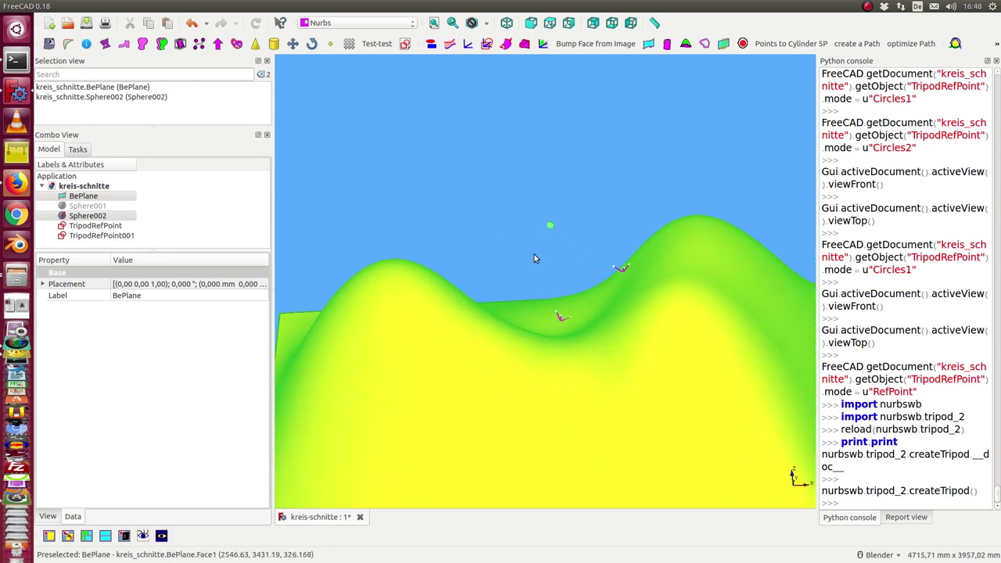
middle_drag(518, 192, 570, 173)
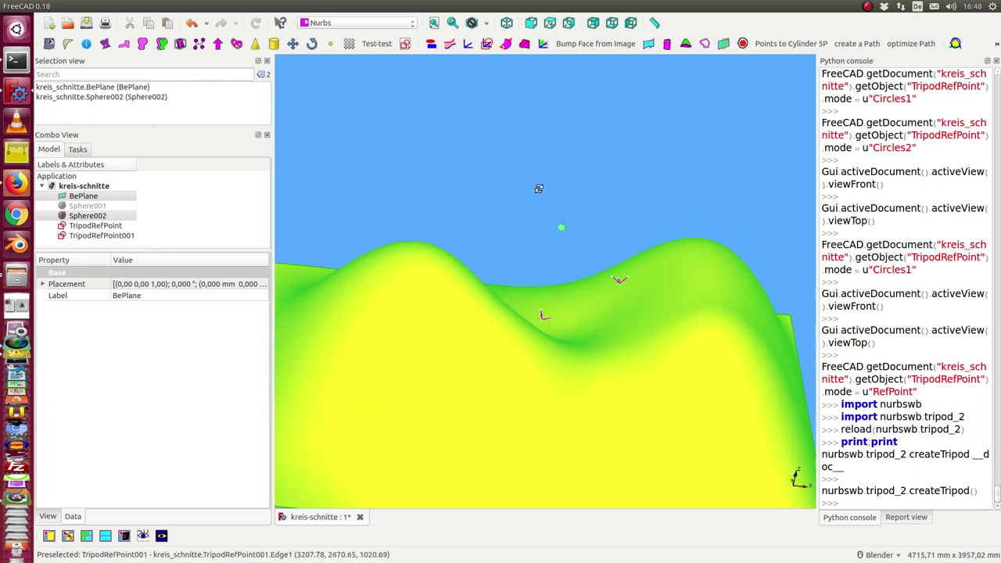
middle_drag(601, 269, 599, 274)
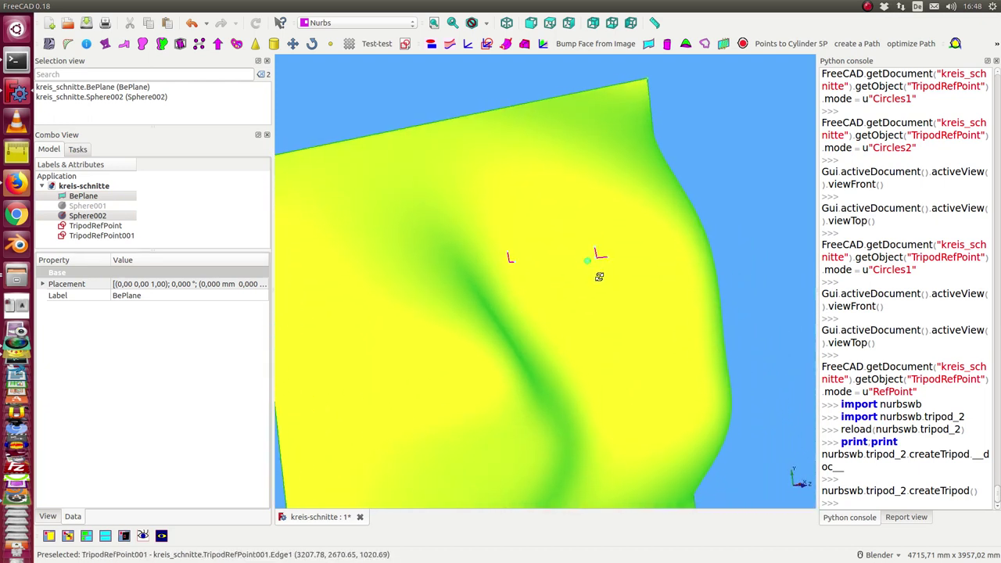